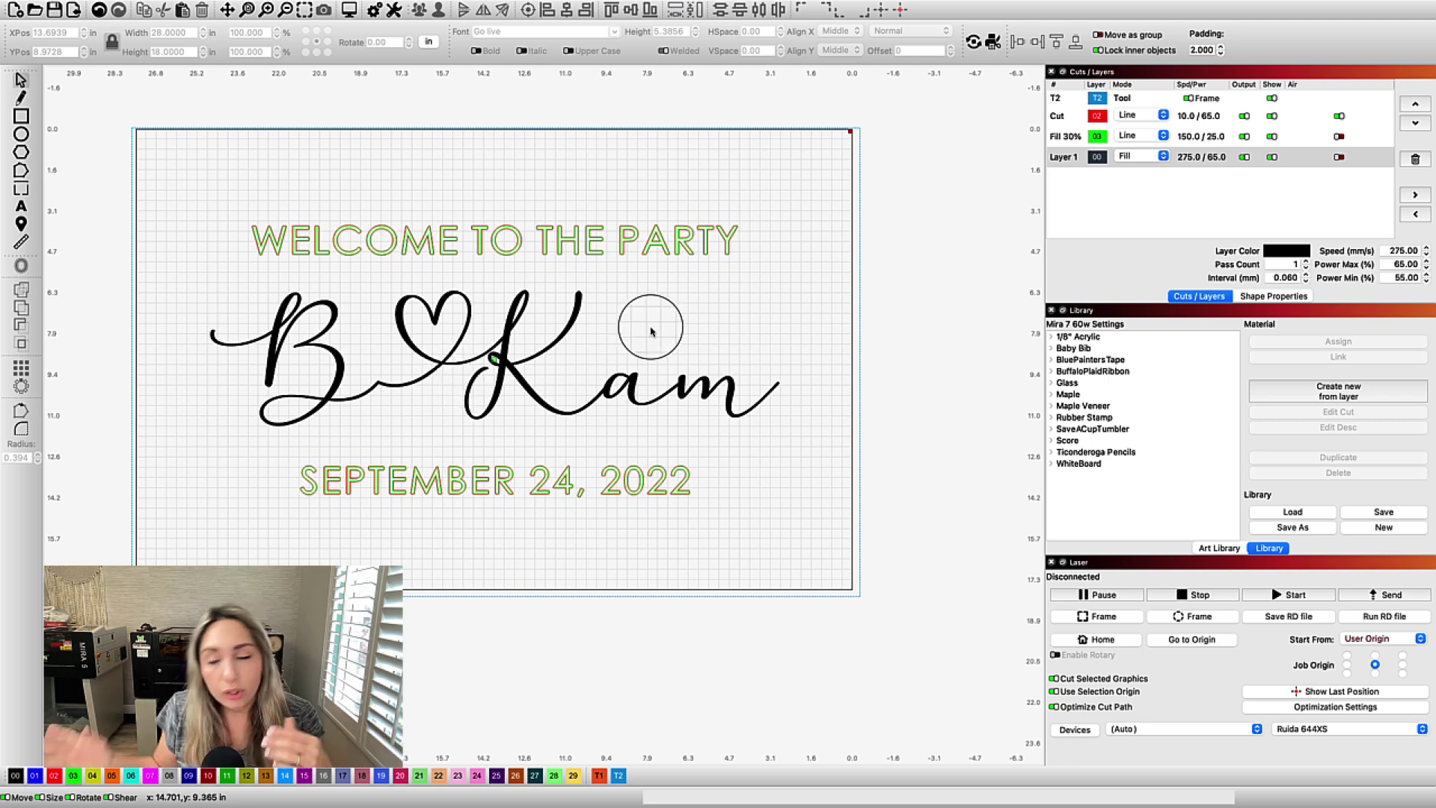
Step: Switch to Font Book, find the Go live font, and copy its heart-K glyph
left_click(494, 359)
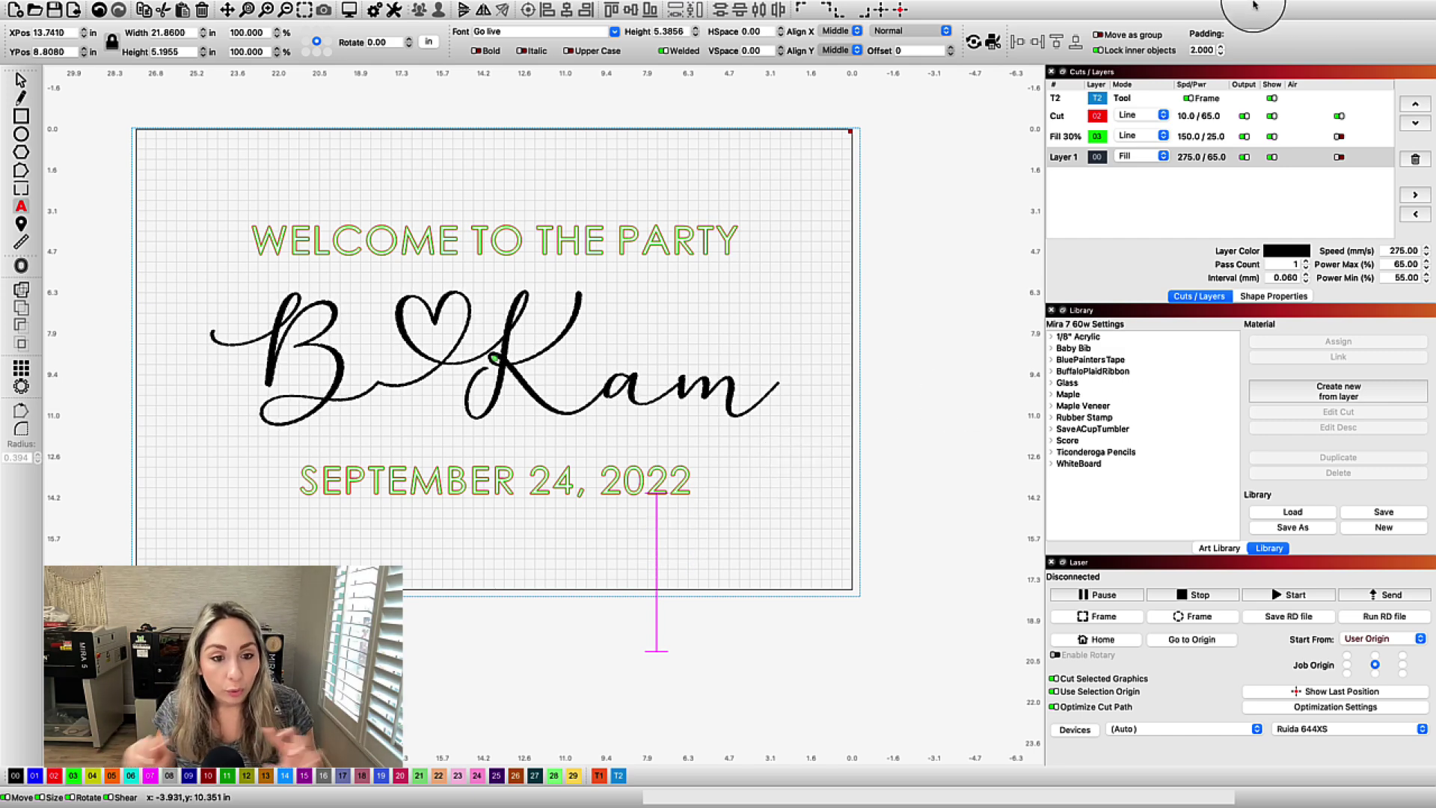
mouse_move(1264, 9)
left_click(1292, 9)
left_click(341, 217)
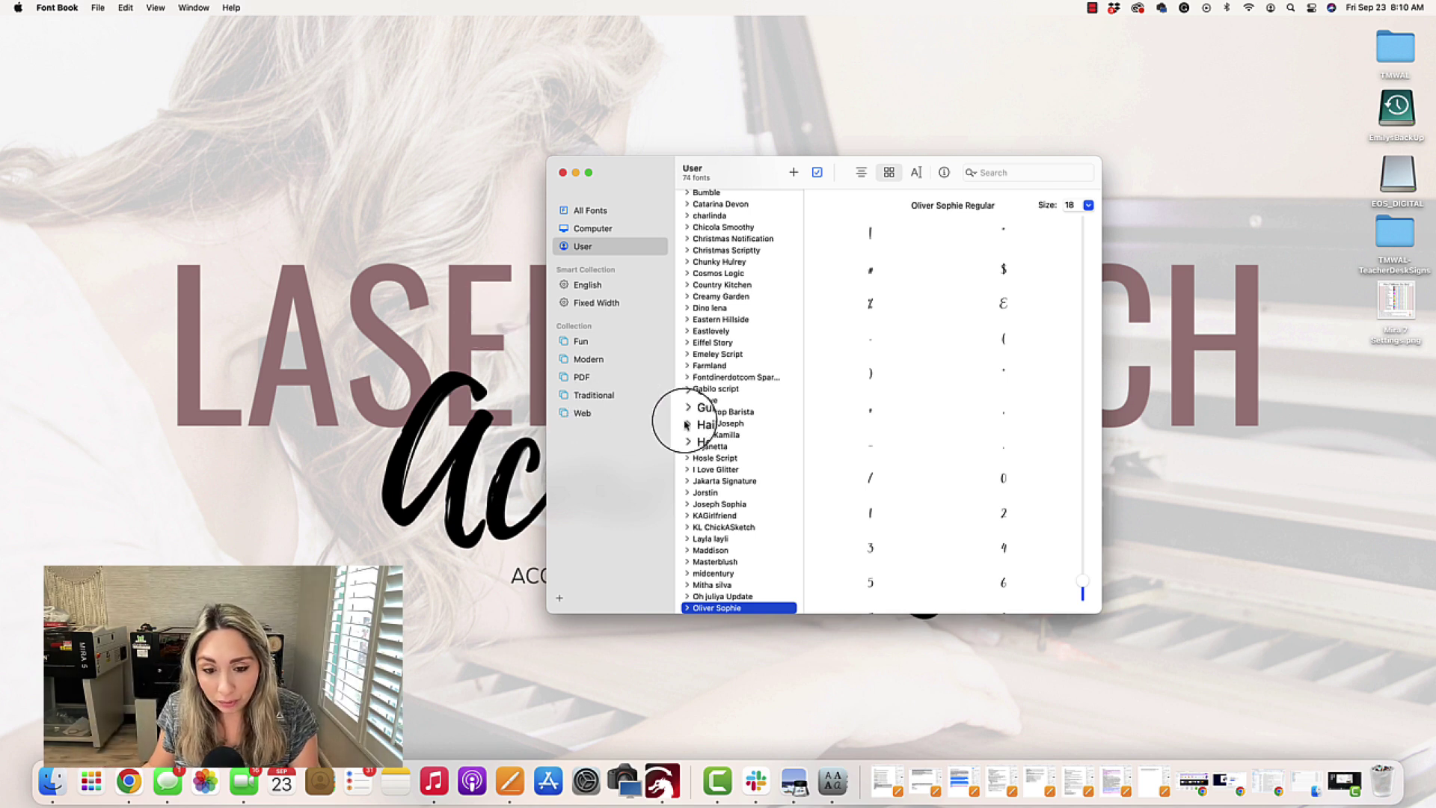
left_click(701, 400)
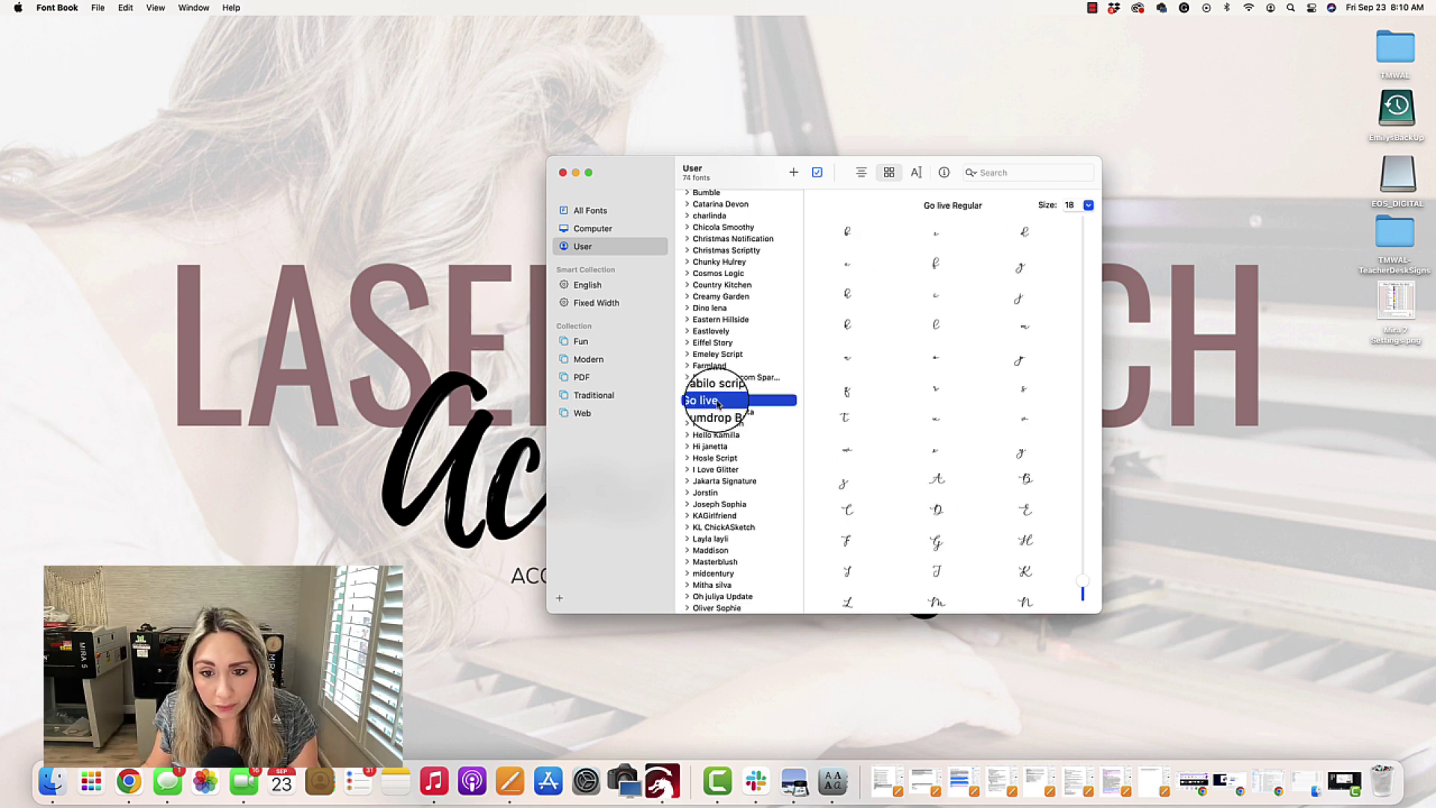
scroll(948, 448, "down", 10)
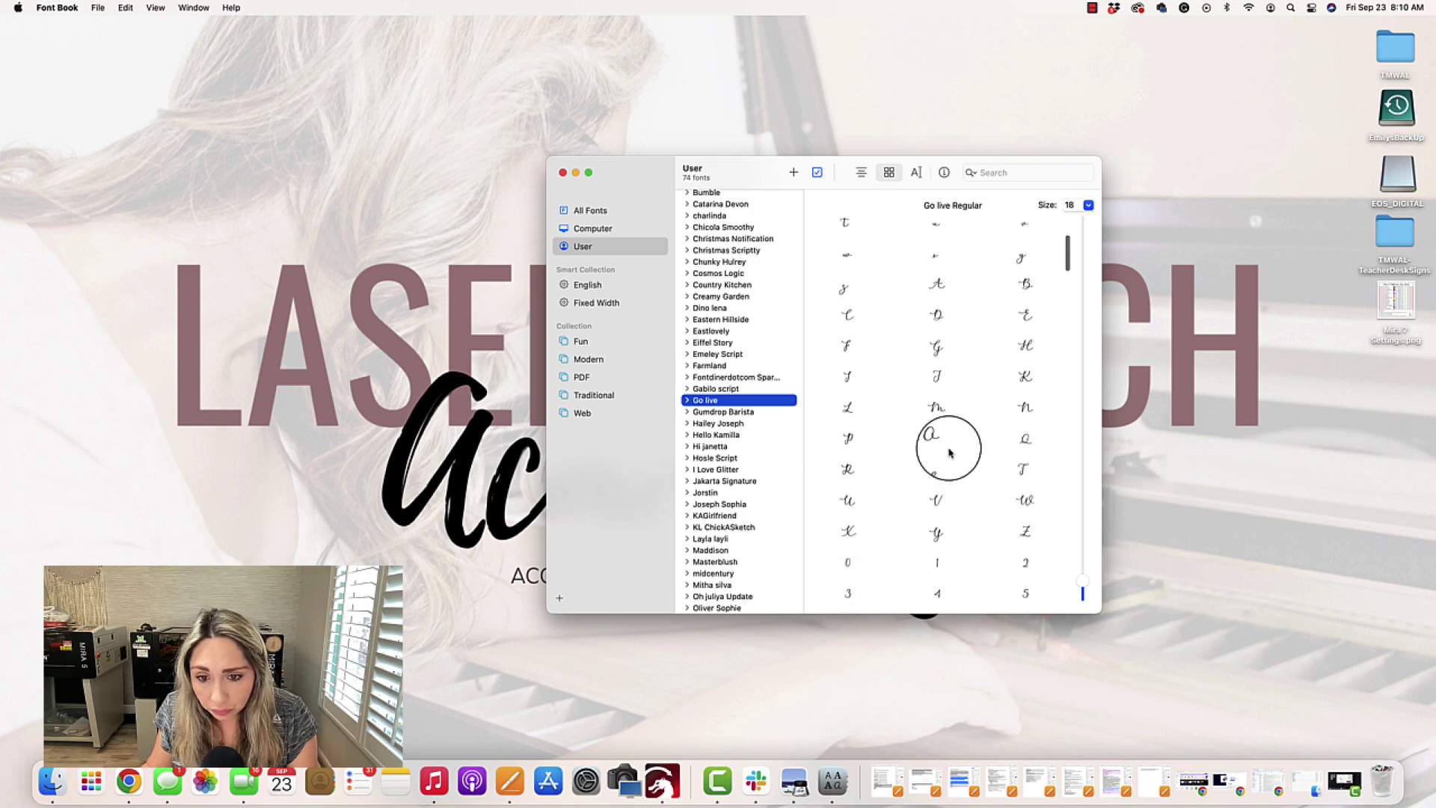
scroll(949, 451, "down", 10)
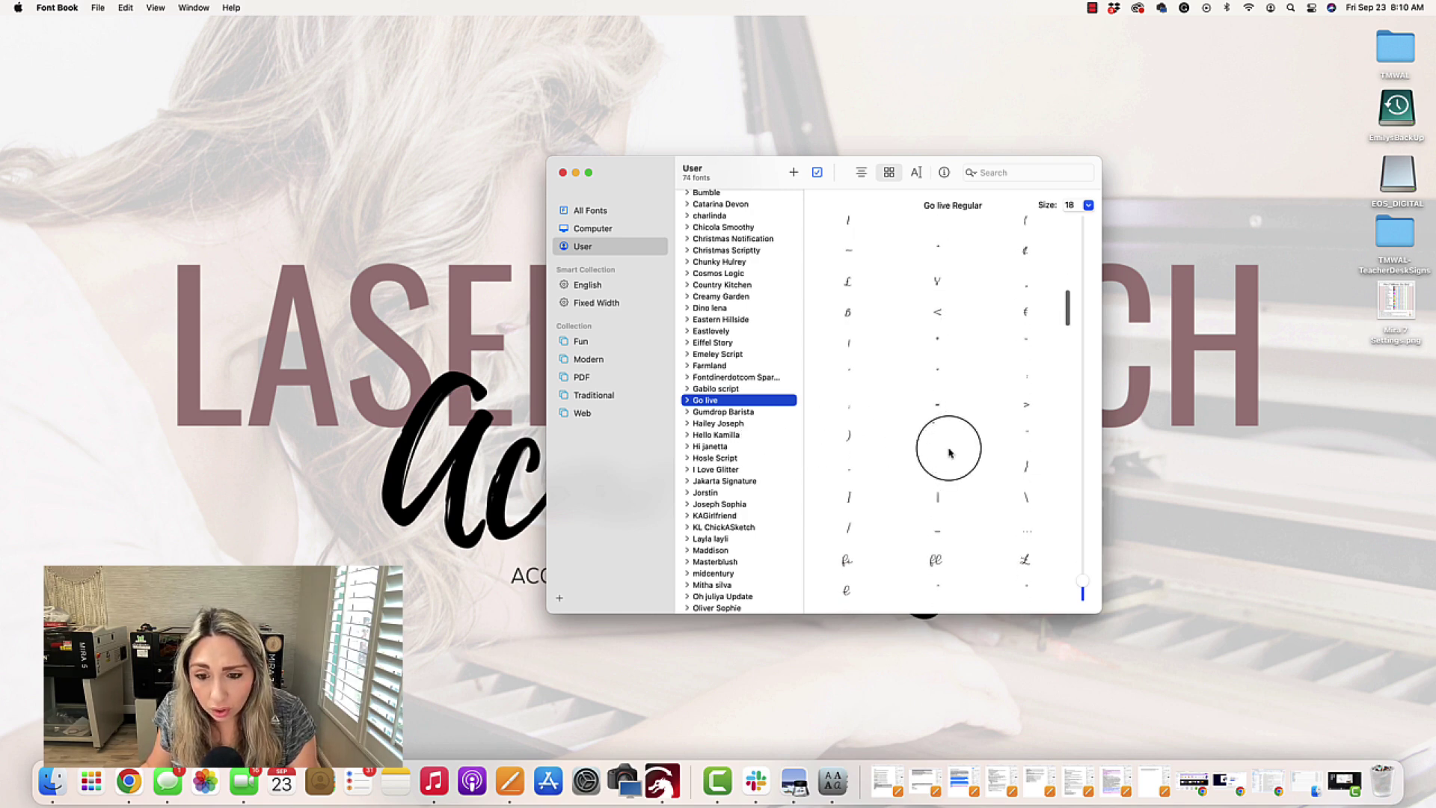
scroll(949, 451, "down", 10)
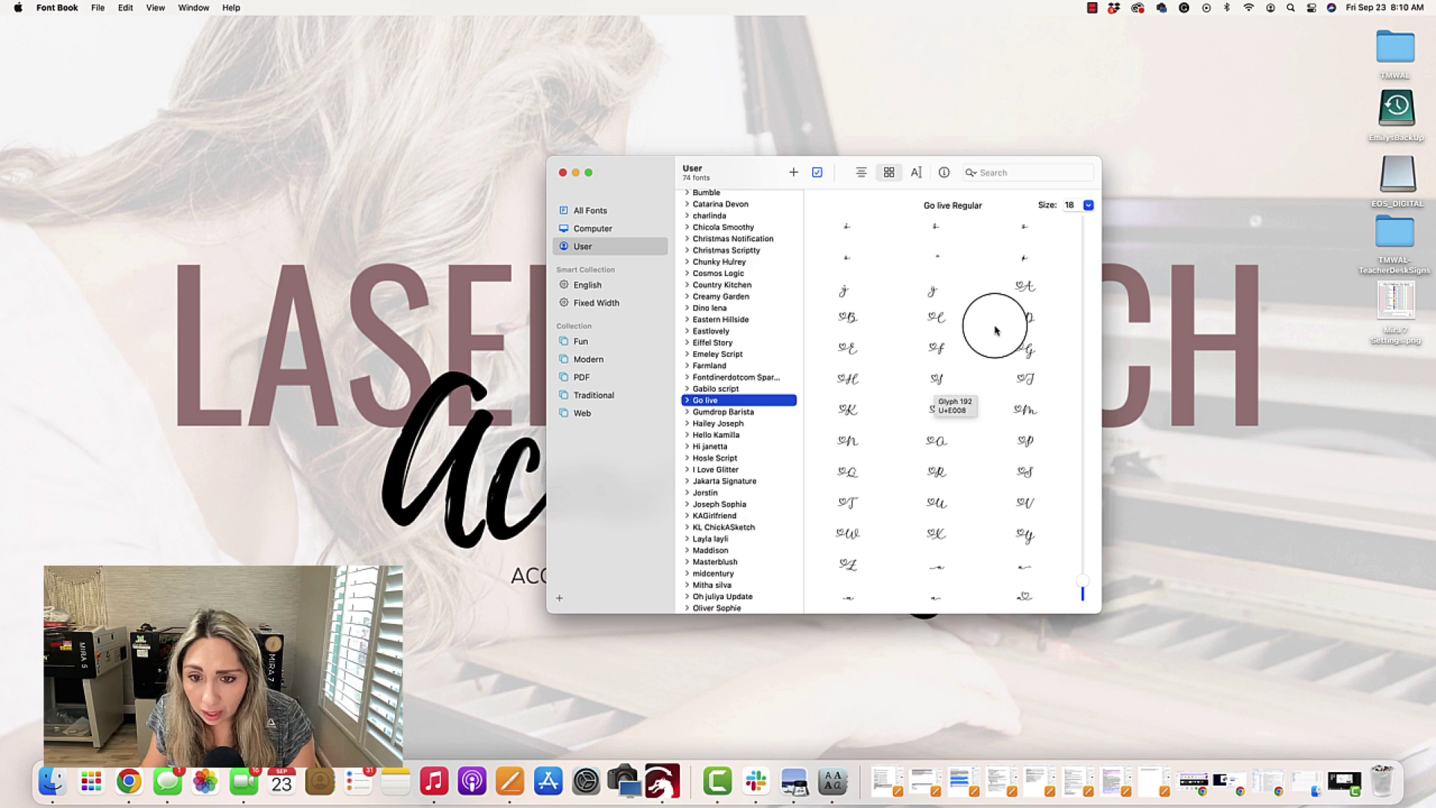
left_click(850, 411)
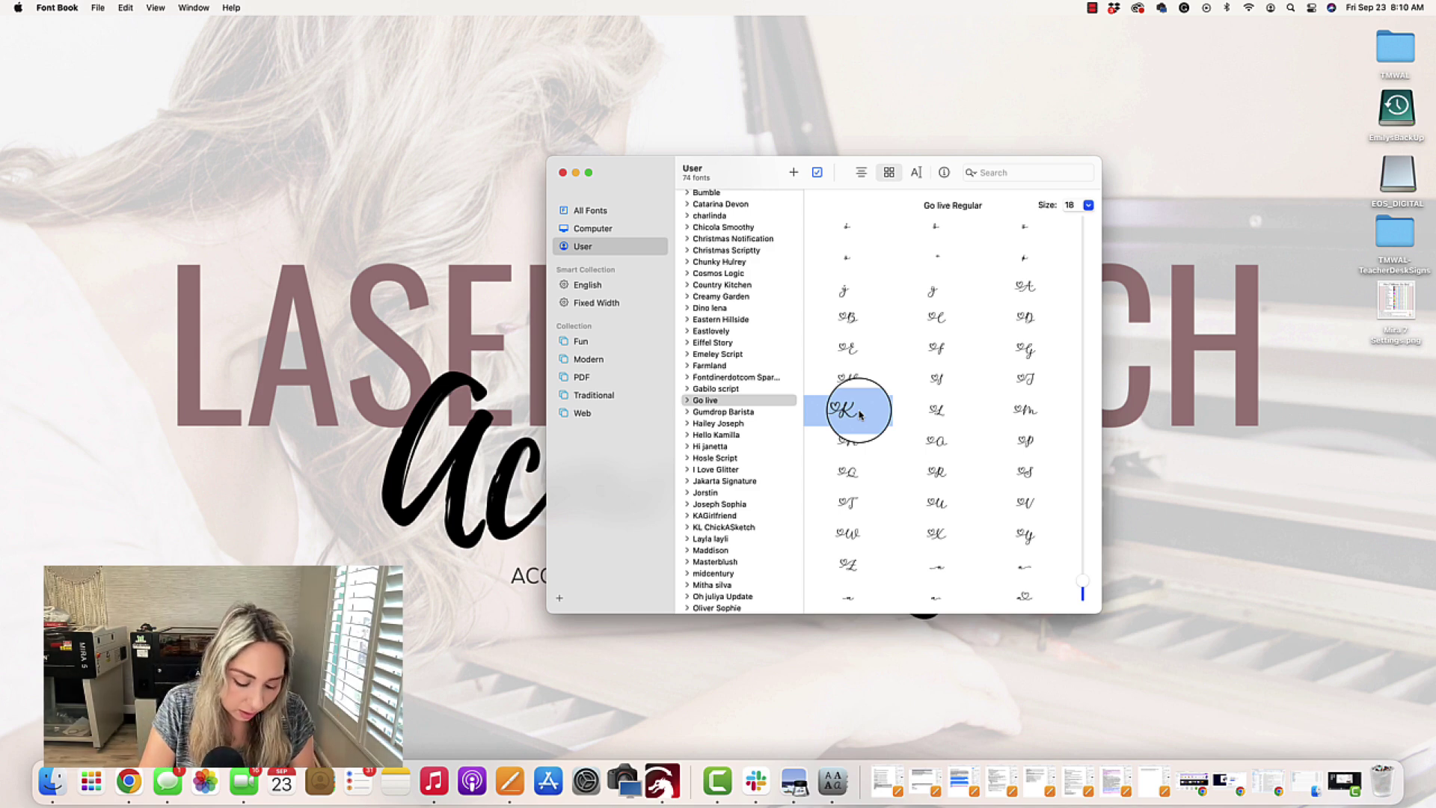
Step: In LightBurn, build the couple's names in Go live text around the pasted heart-K glyph below the sign, and delete that trial text
left_click(662, 781)
left_click_drag(610, 500, 696, 589)
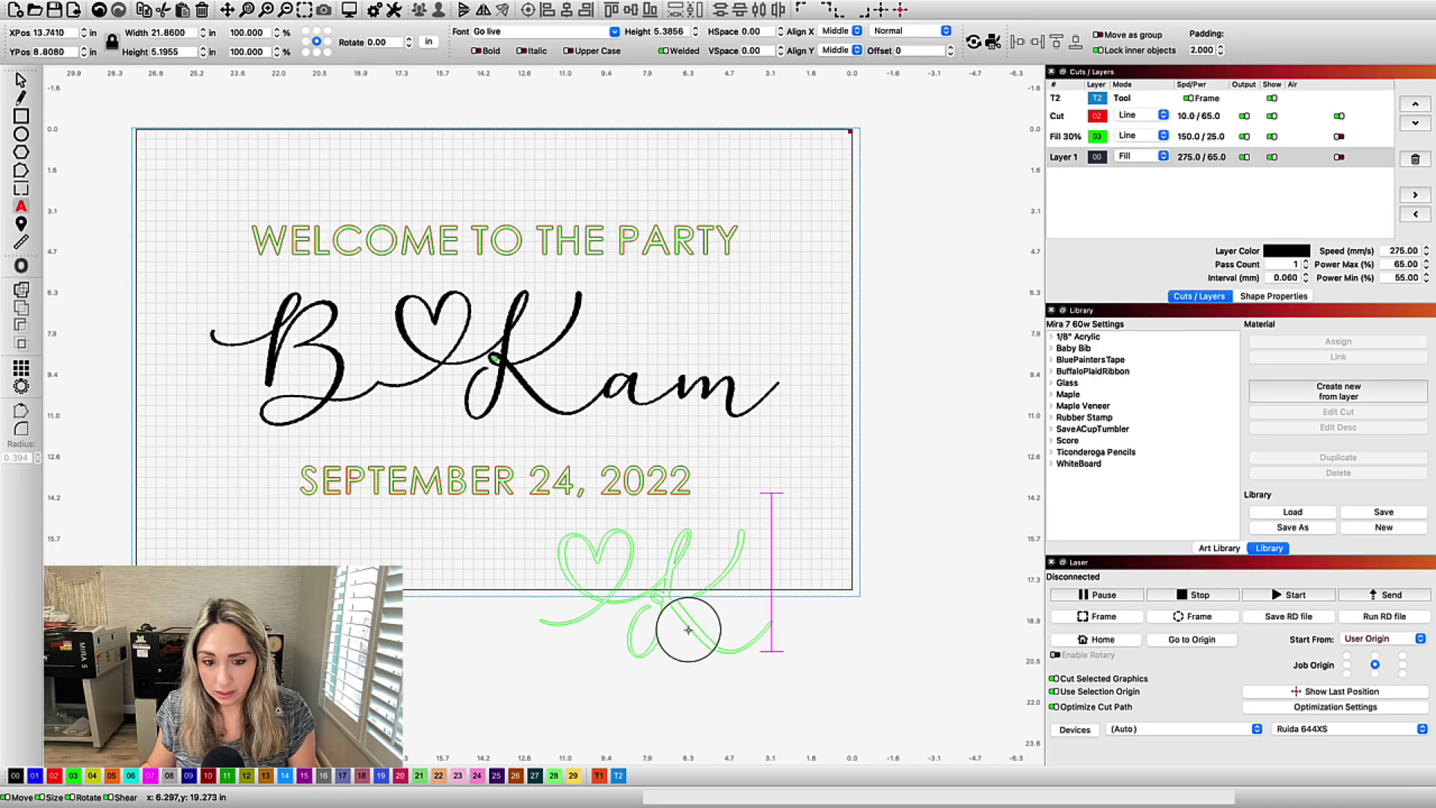
left_click(541, 621)
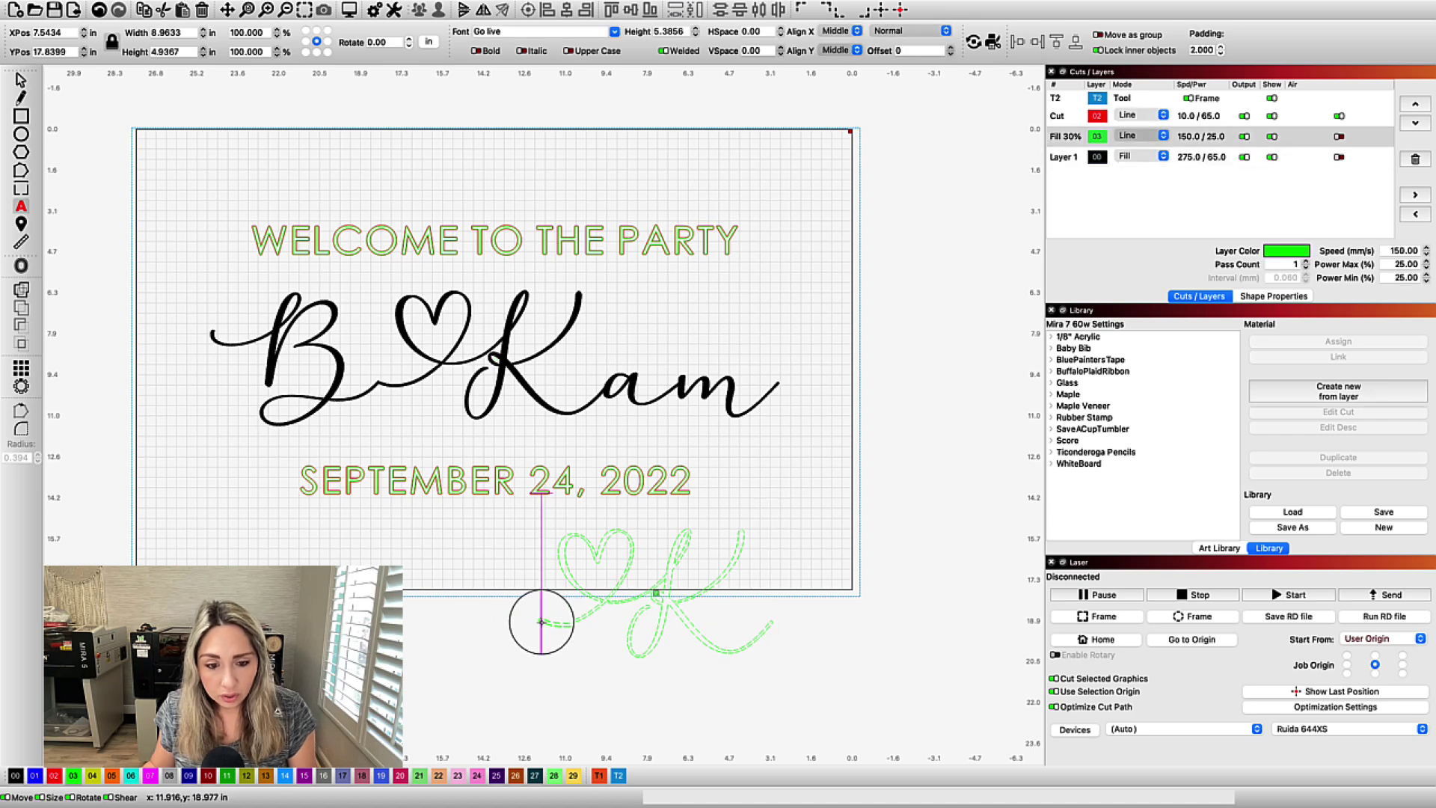
left_click_drag(541, 621, 840, 641)
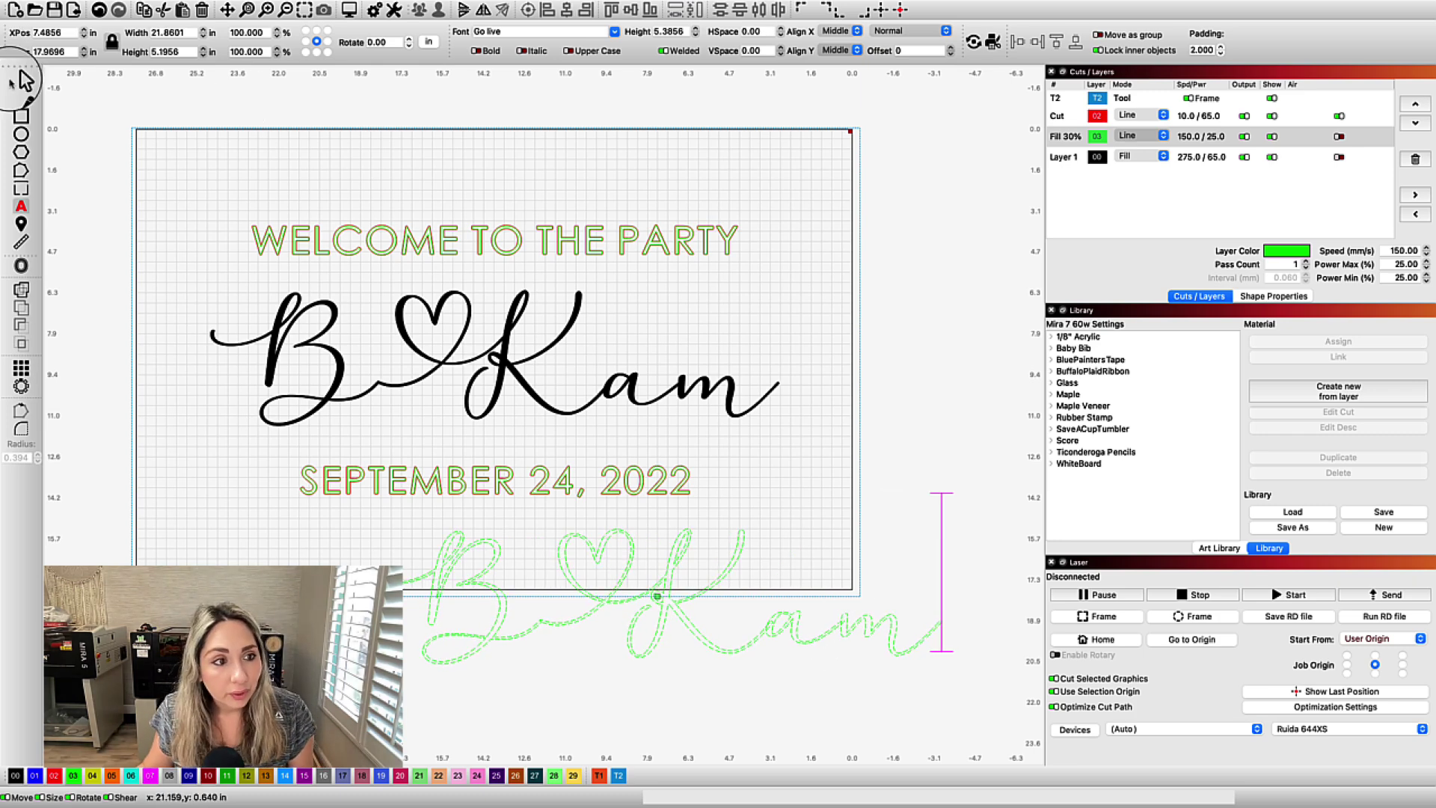
left_click(706, 663)
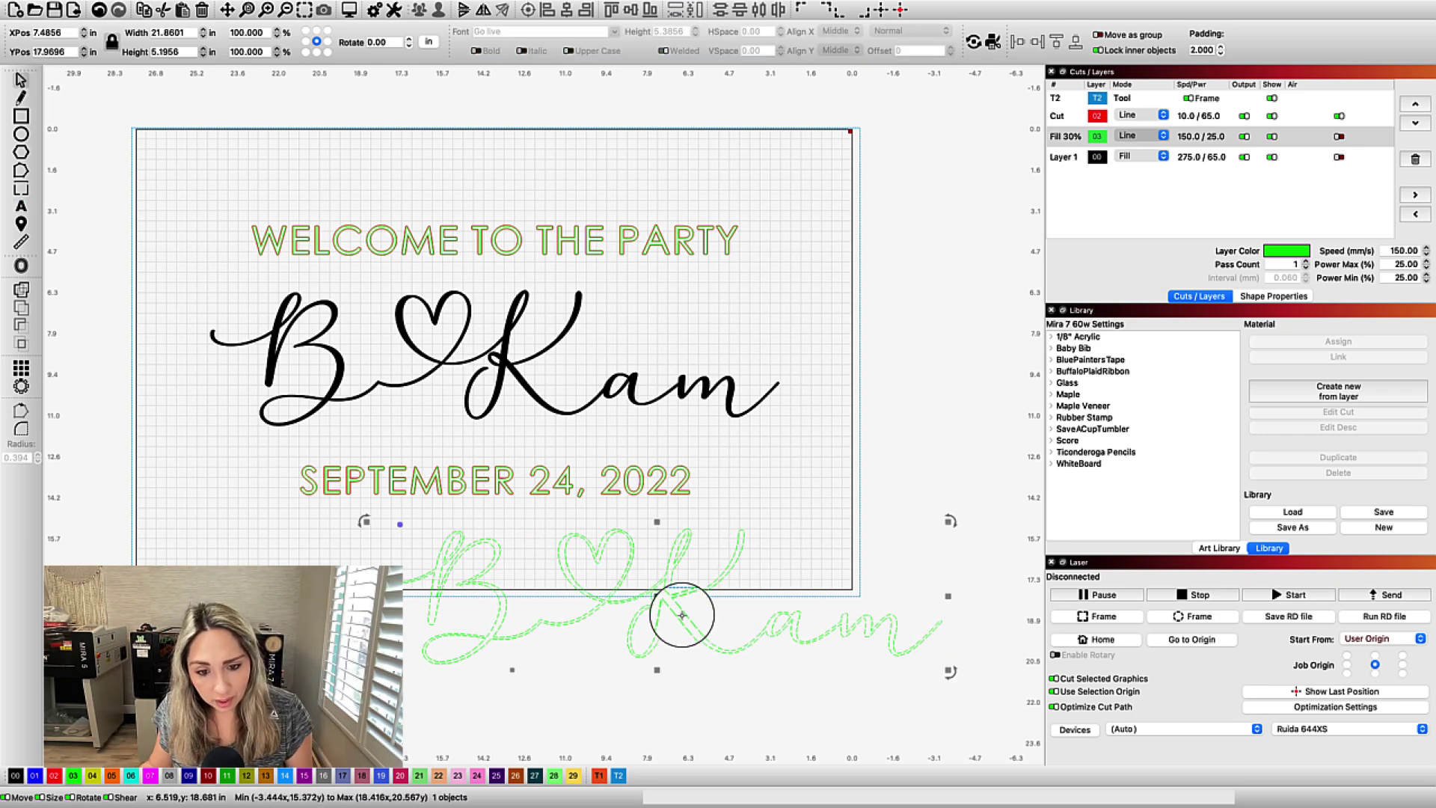
key("Delete")
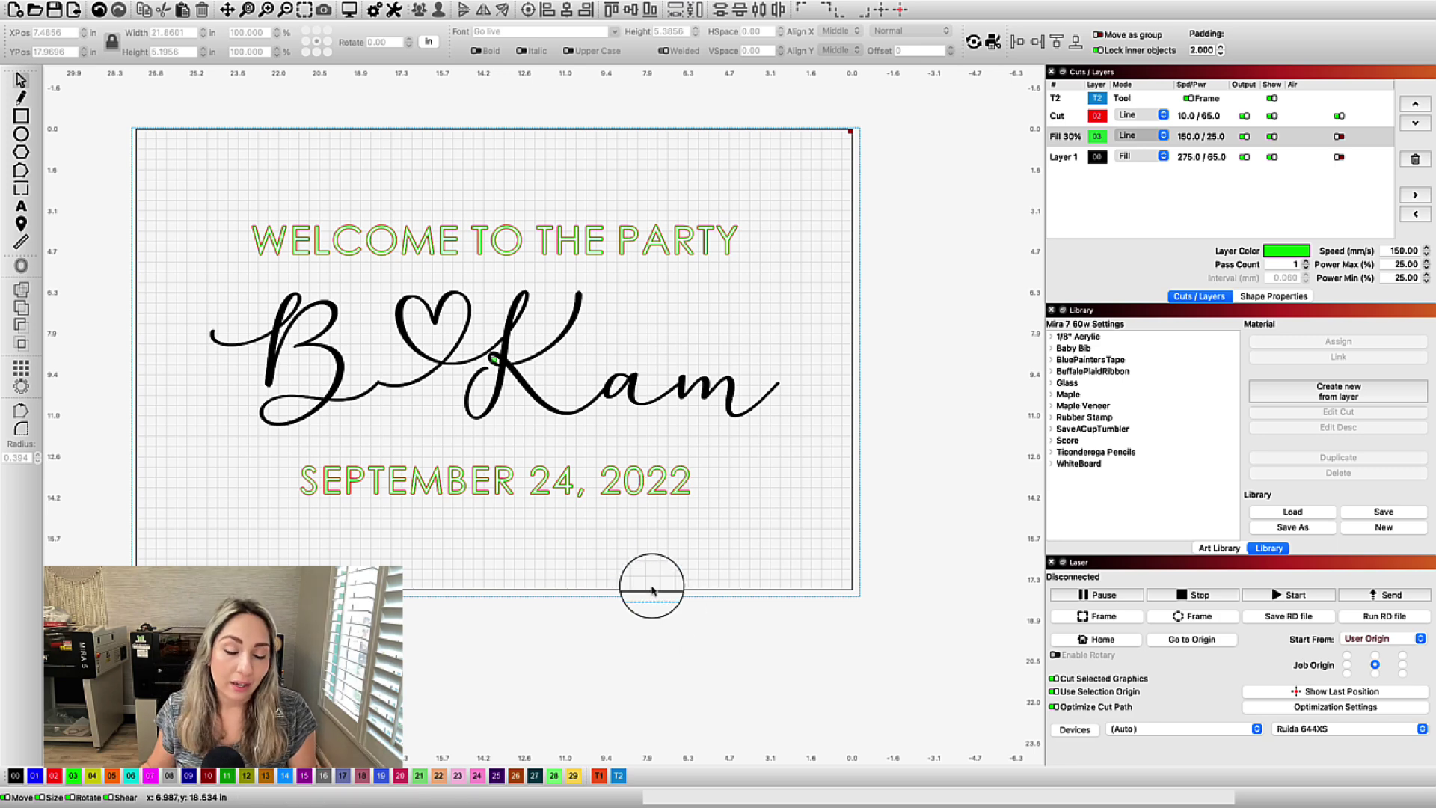
Step: Offset the script names outward by 0.0200 in with round corners and assign the original and offset outlines to the green 03 and red 02 layers
left_click_drag(651, 564, 744, 564)
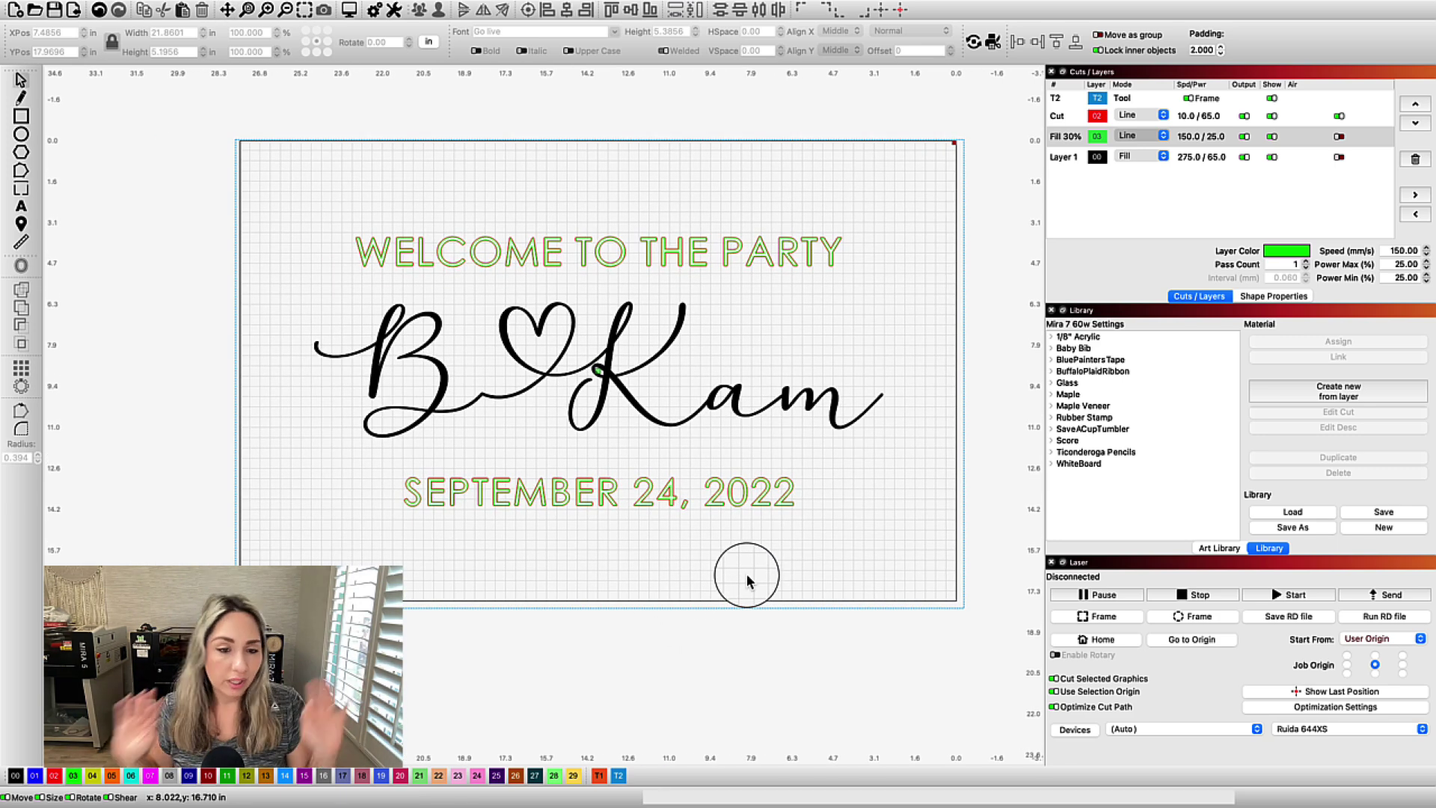
scroll(740, 574, "down", 3)
scroll(503, 390, "down", 2)
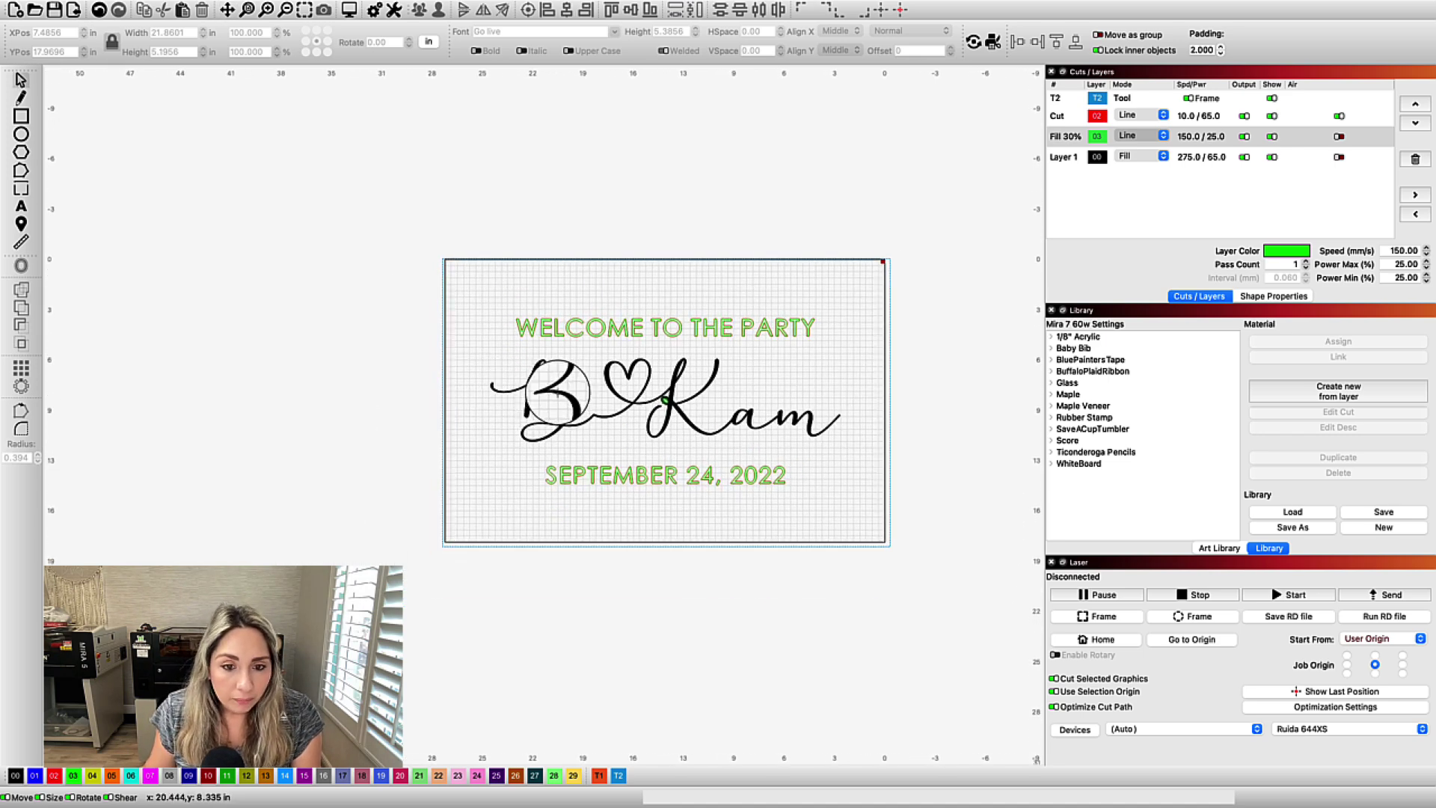
scroll(557, 392, "up", 2)
scroll(449, 371, "down", 2)
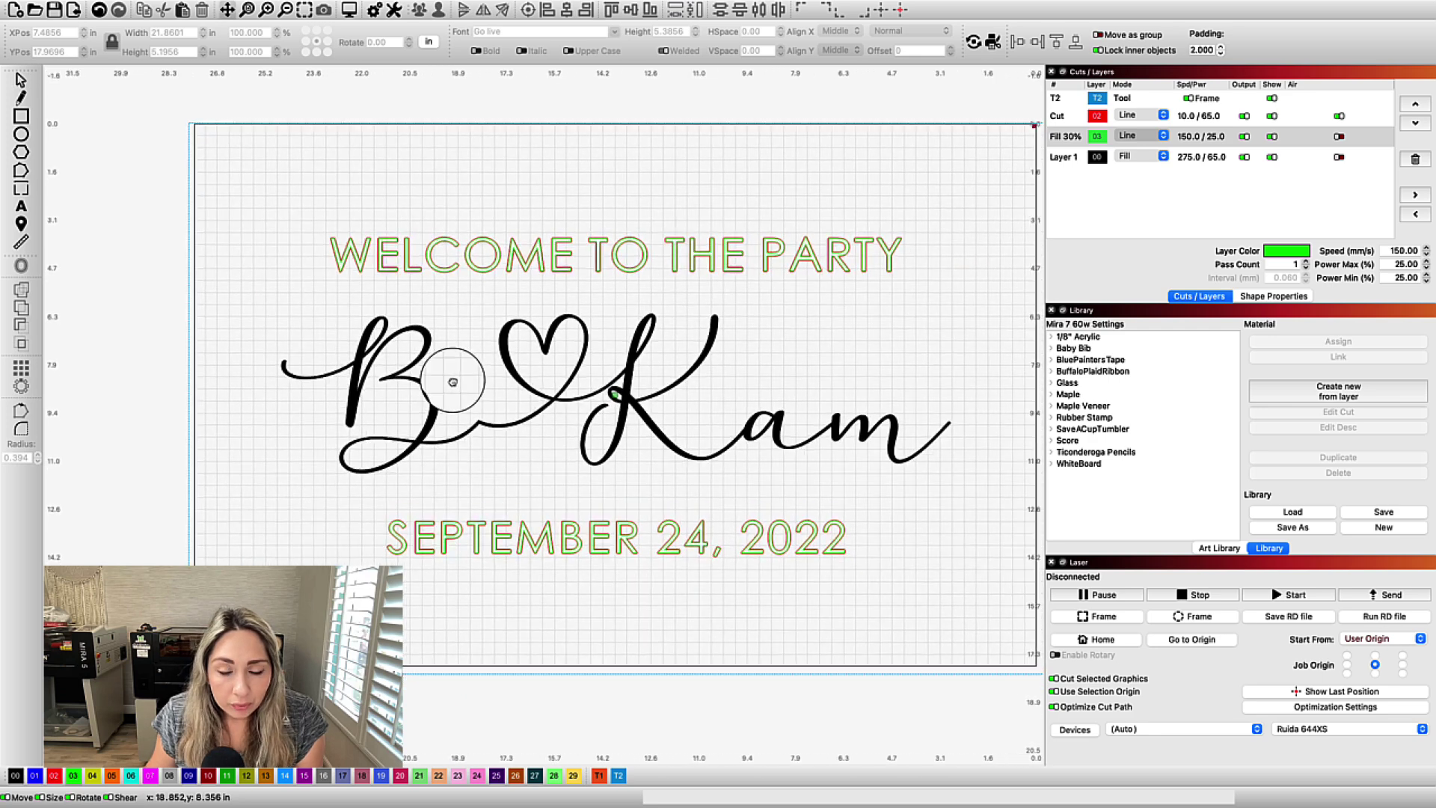
scroll(451, 383, "up", 2)
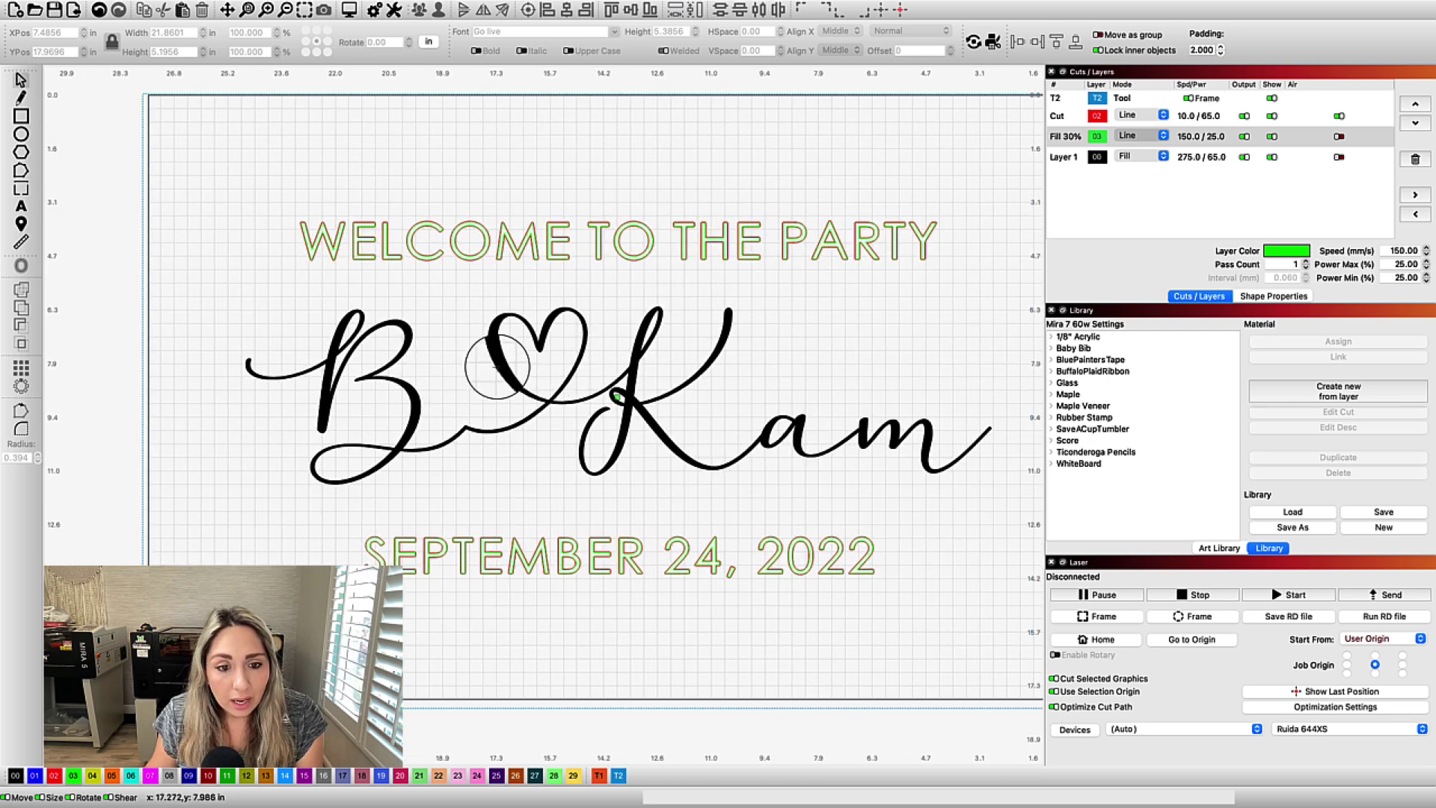
left_click(516, 340)
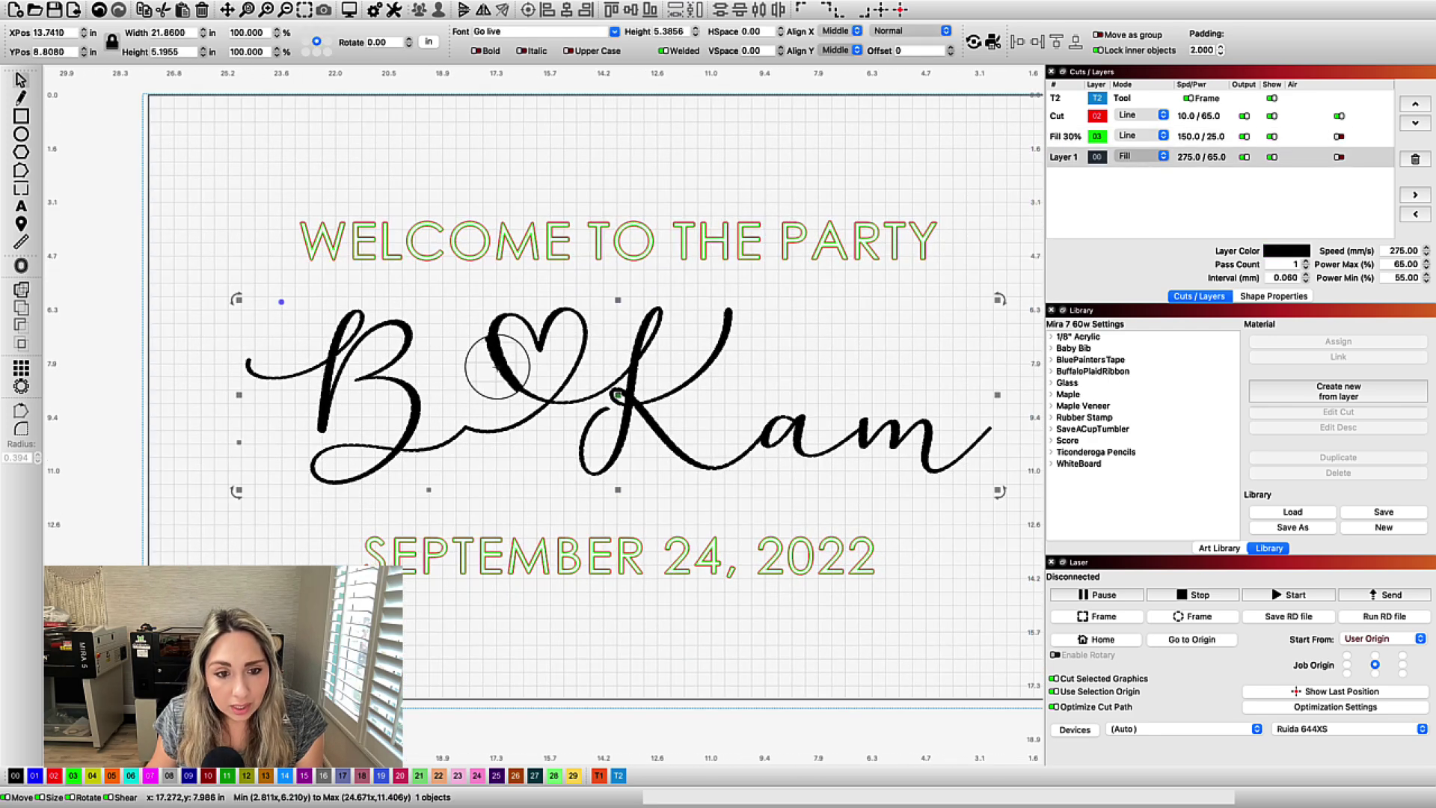
left_click(21, 266)
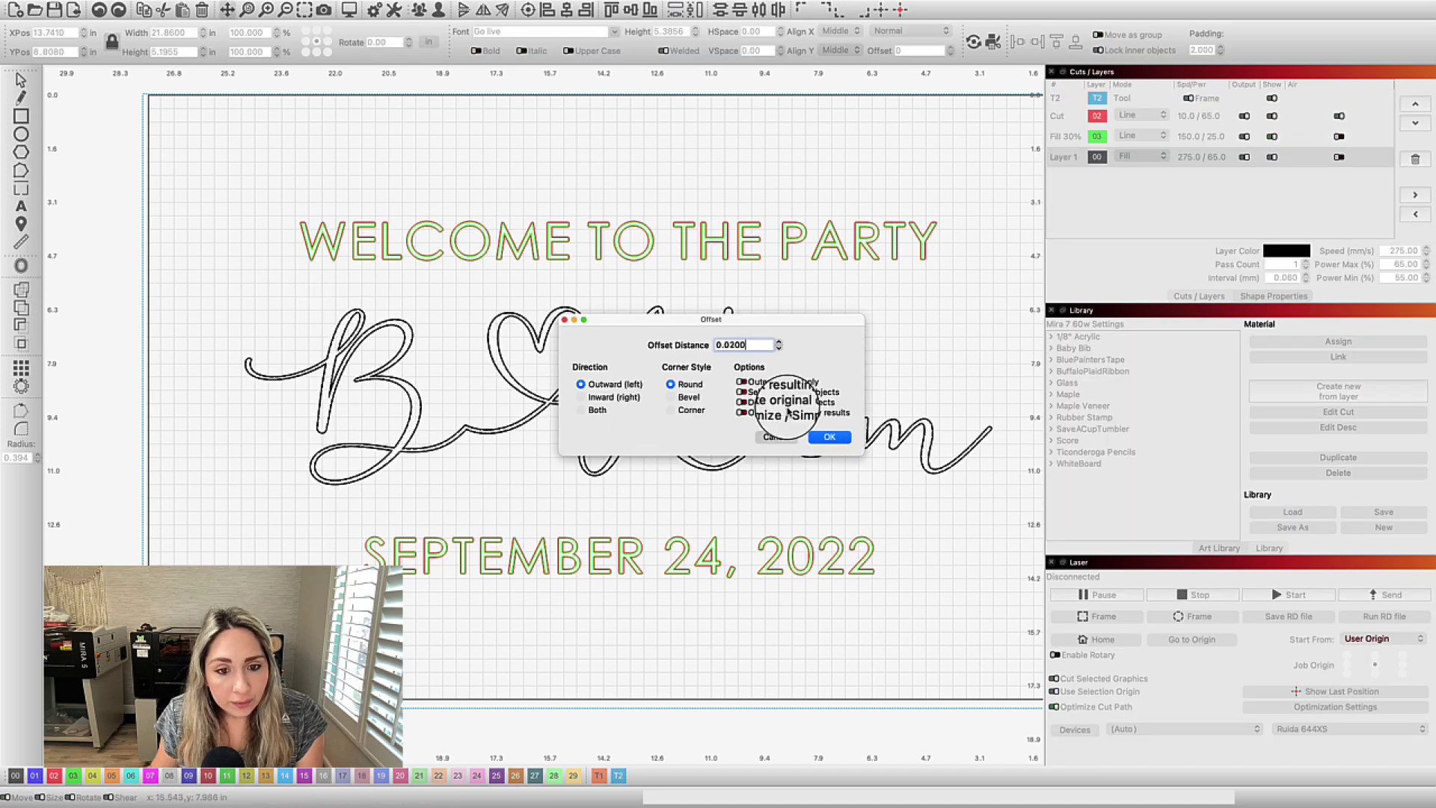
left_click(830, 437)
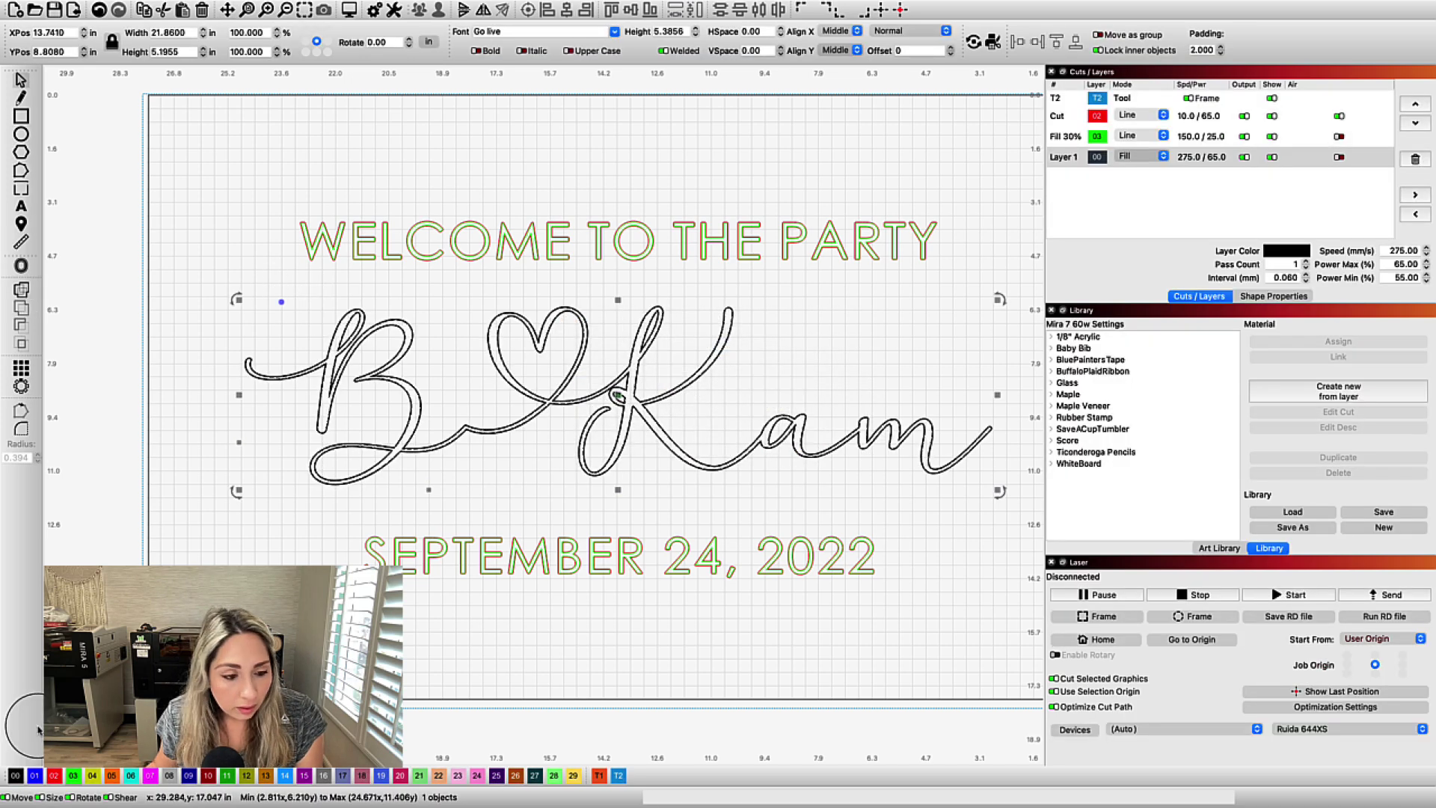
left_click(248, 379)
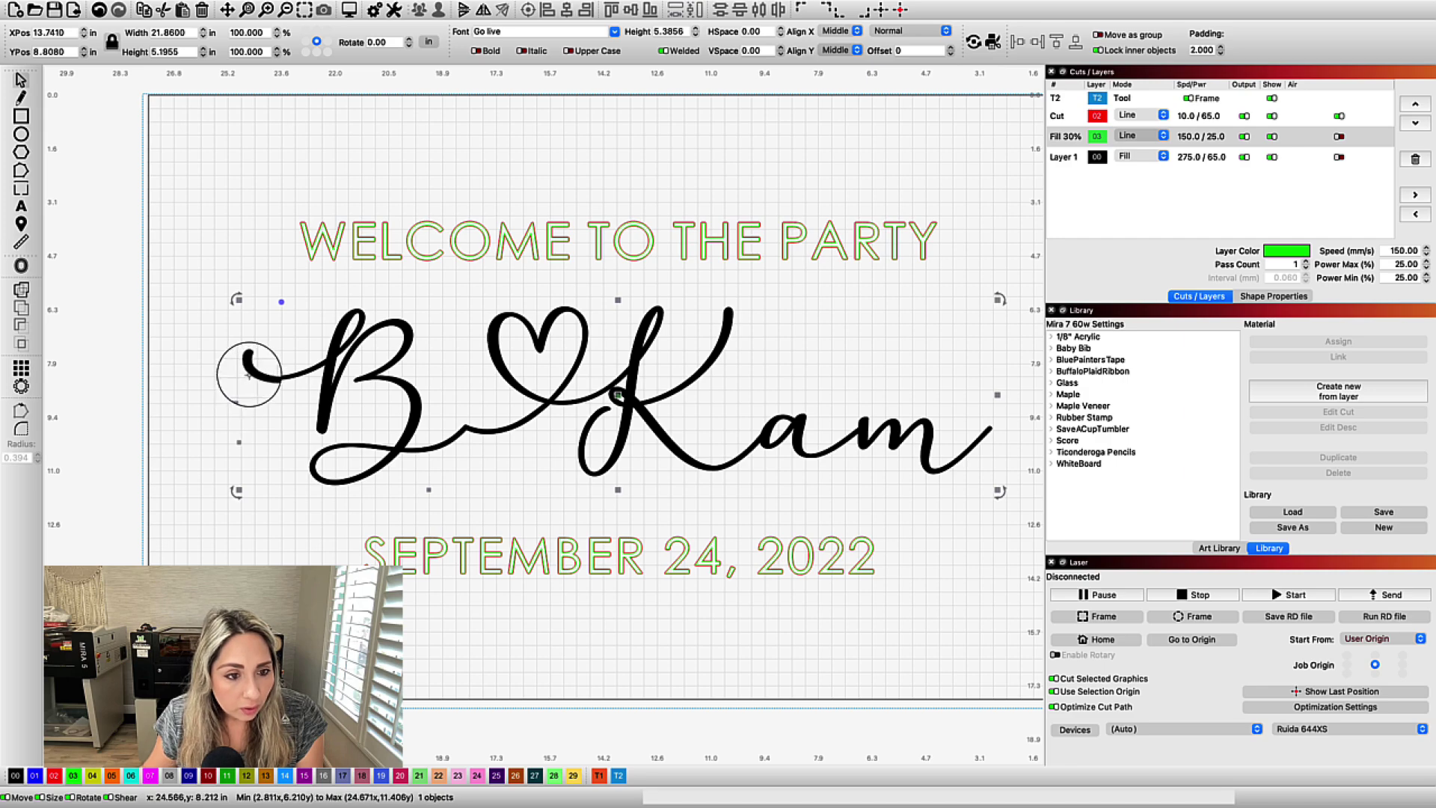
left_click(54, 778)
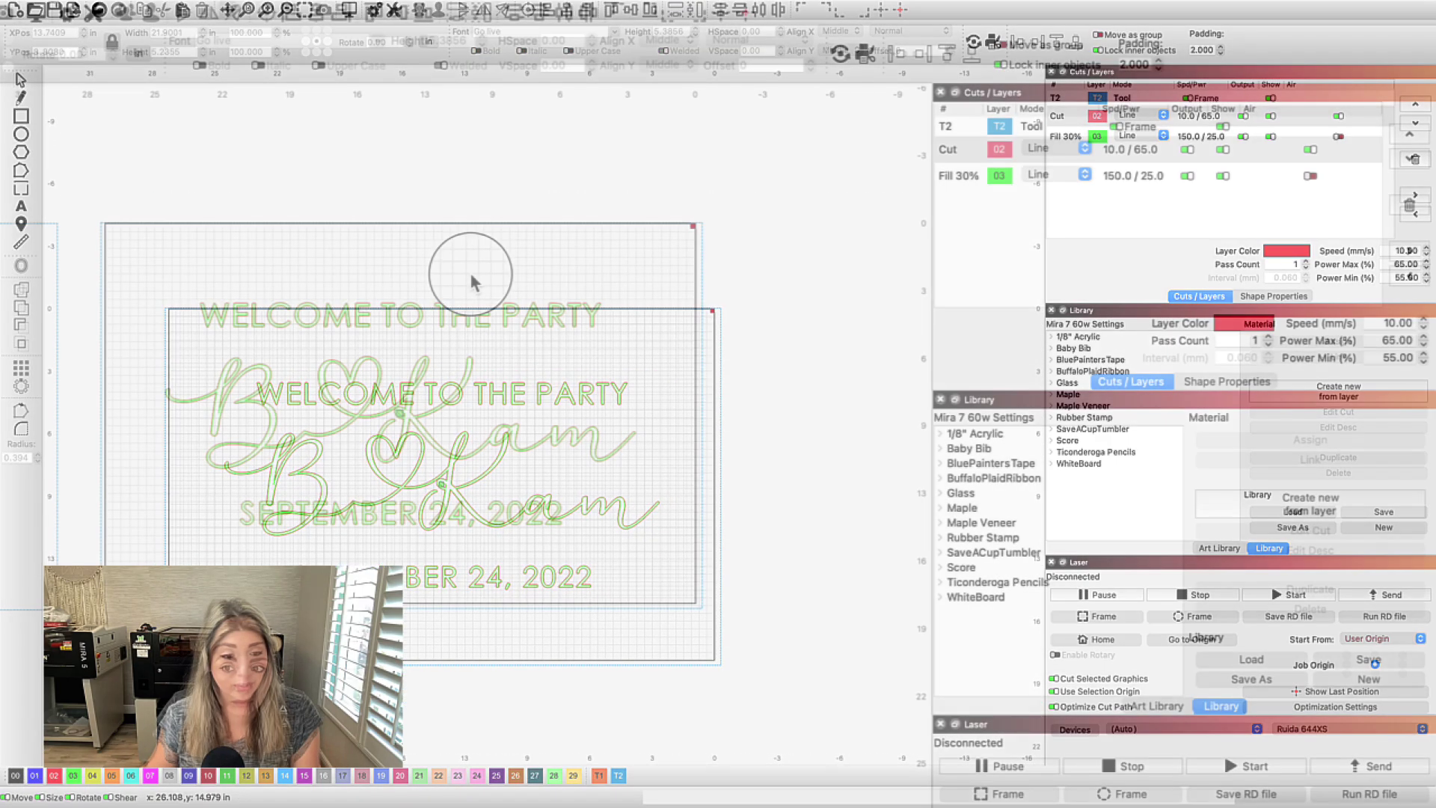
Step: Turn off both laser output and visibility for the red Cut layer
scroll(437, 268, "up", 2)
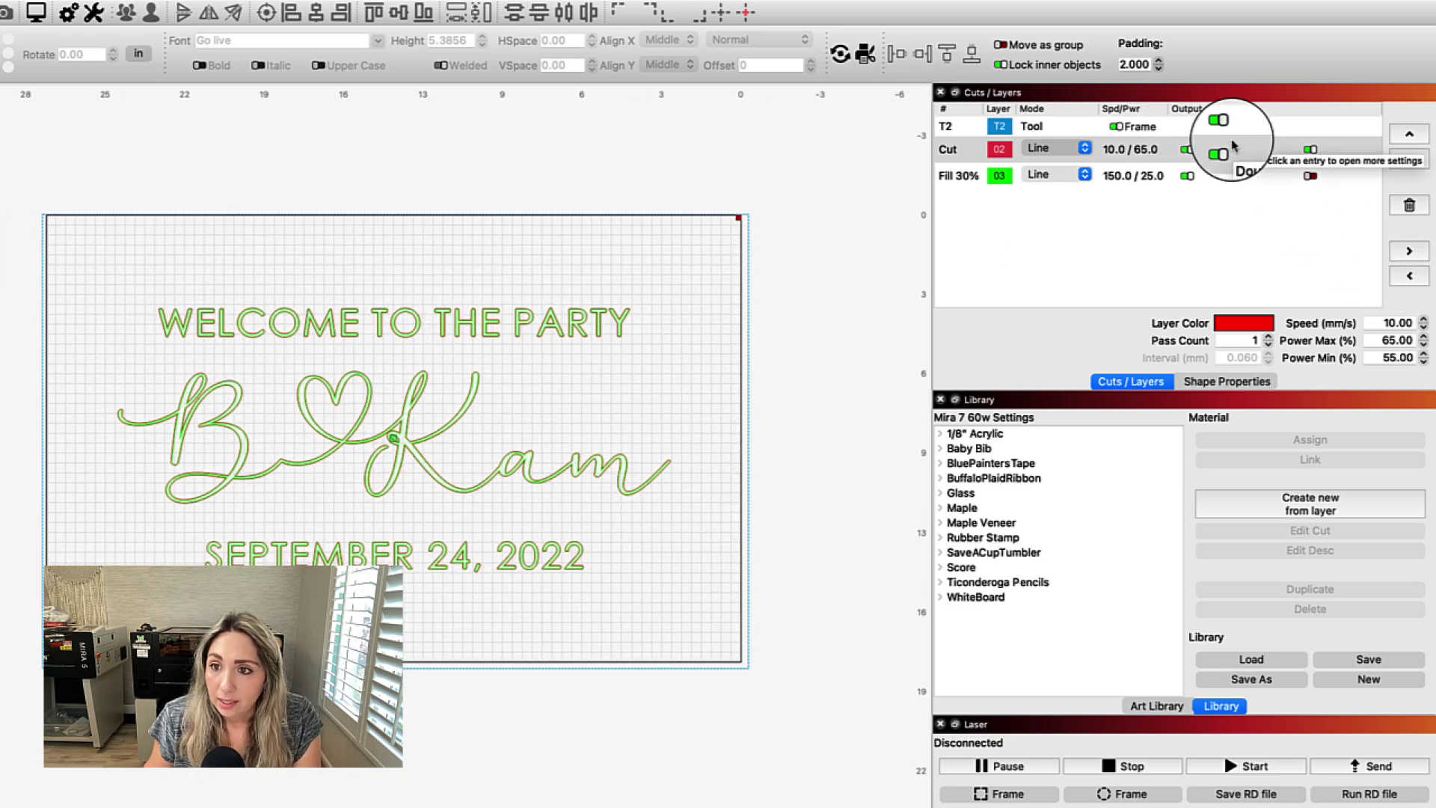
left_click(1187, 148)
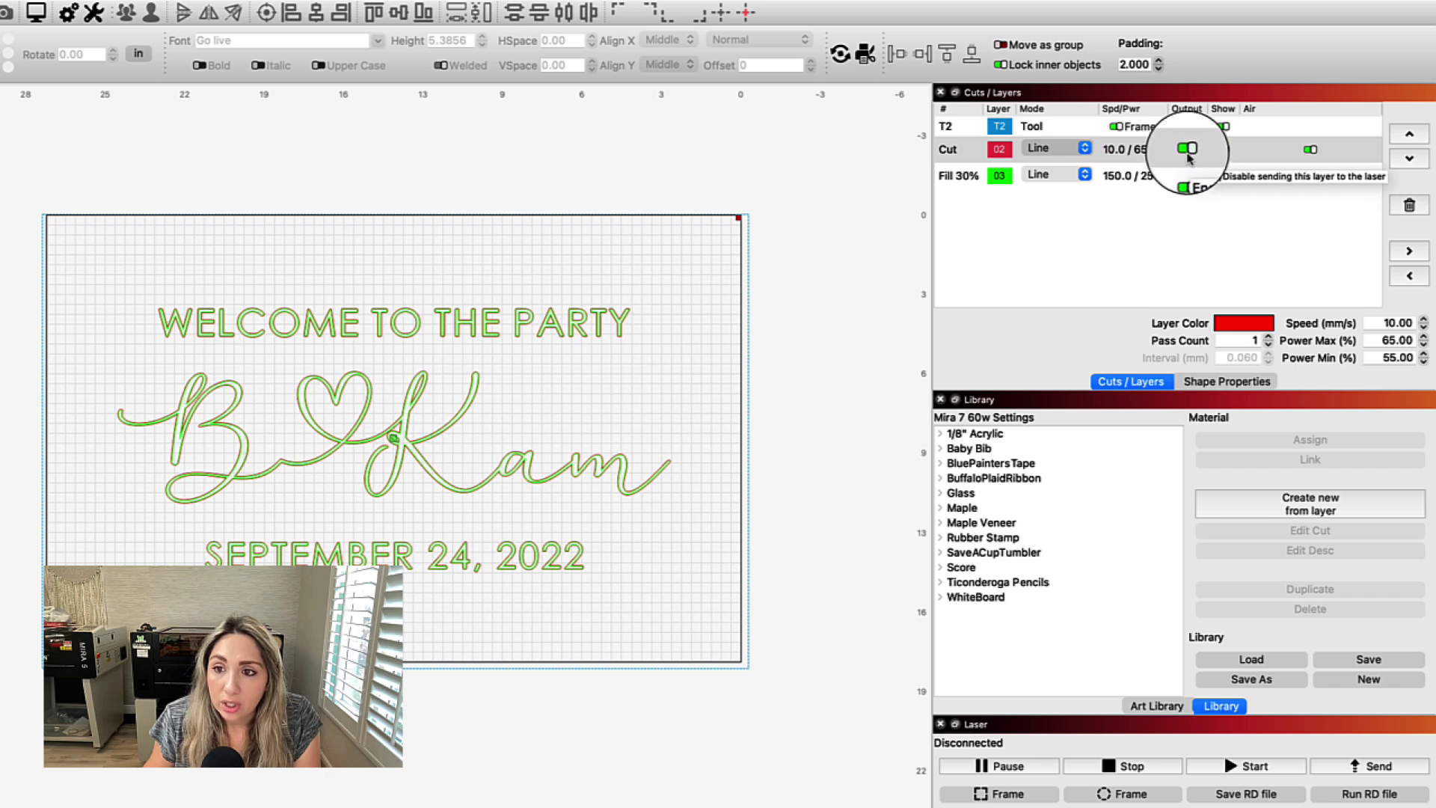
left_click(1225, 150)
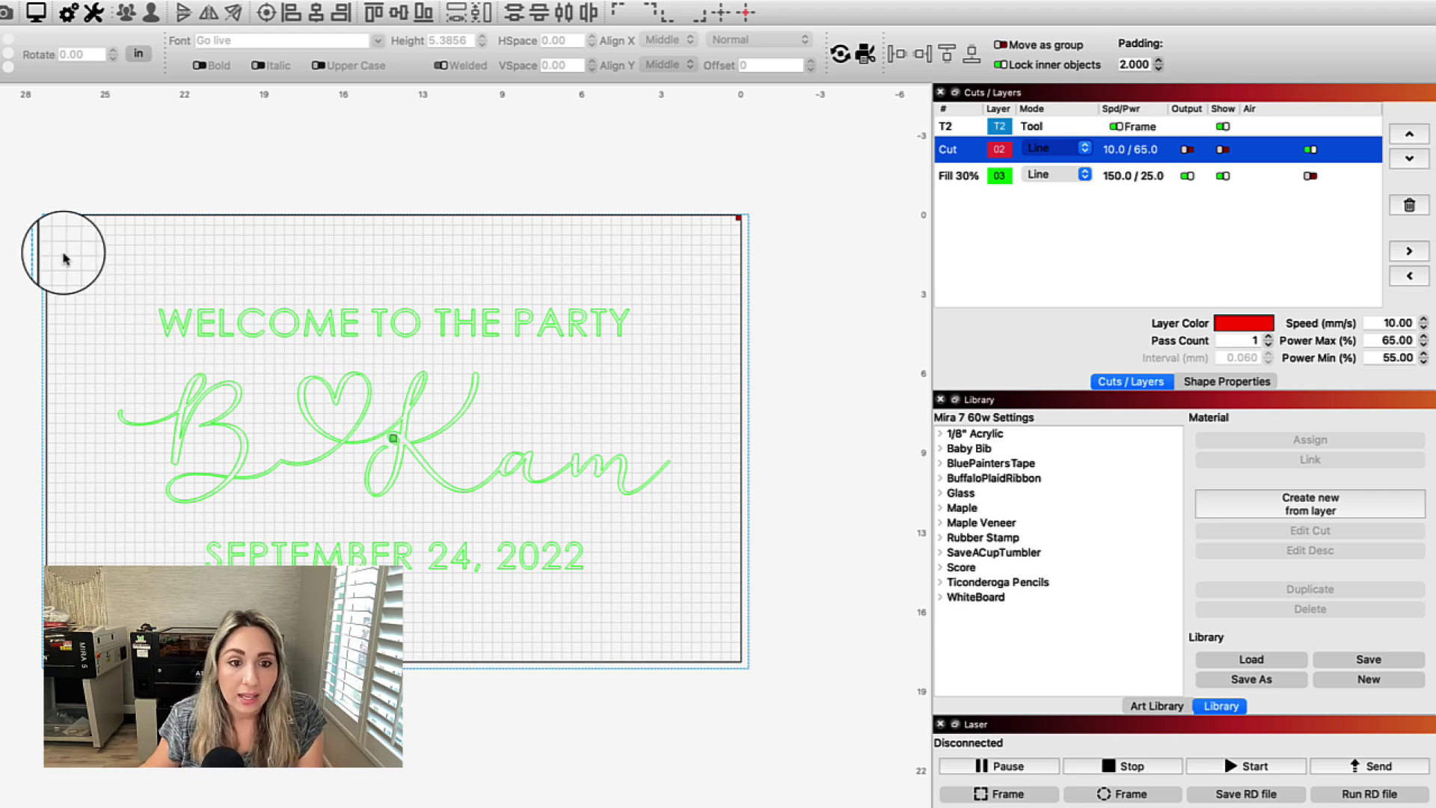
Step: Select all the green Fill 30% artwork and examine the K's outline and small loop up close
left_click_drag(82, 260, 721, 637)
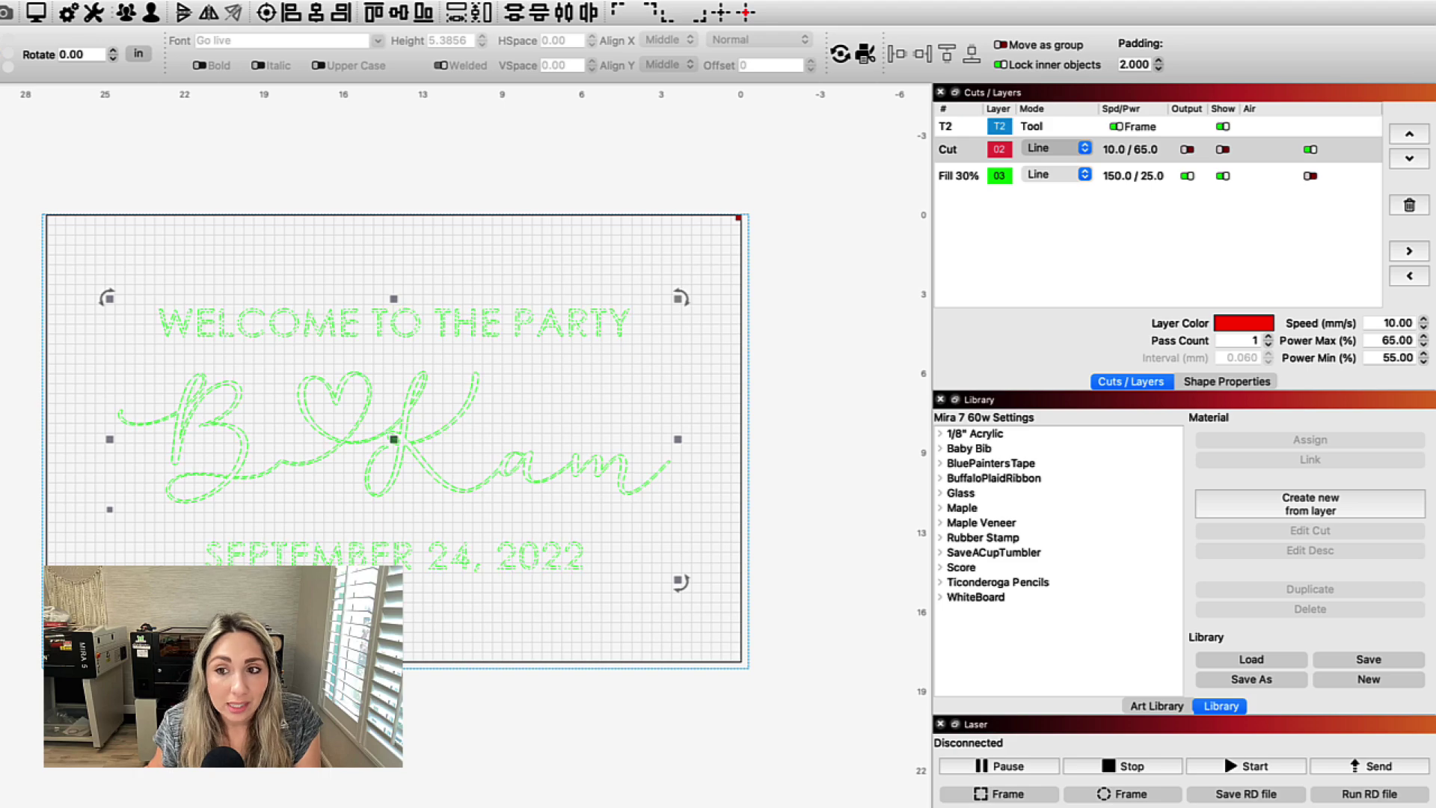
scroll(324, 410, "up", 4)
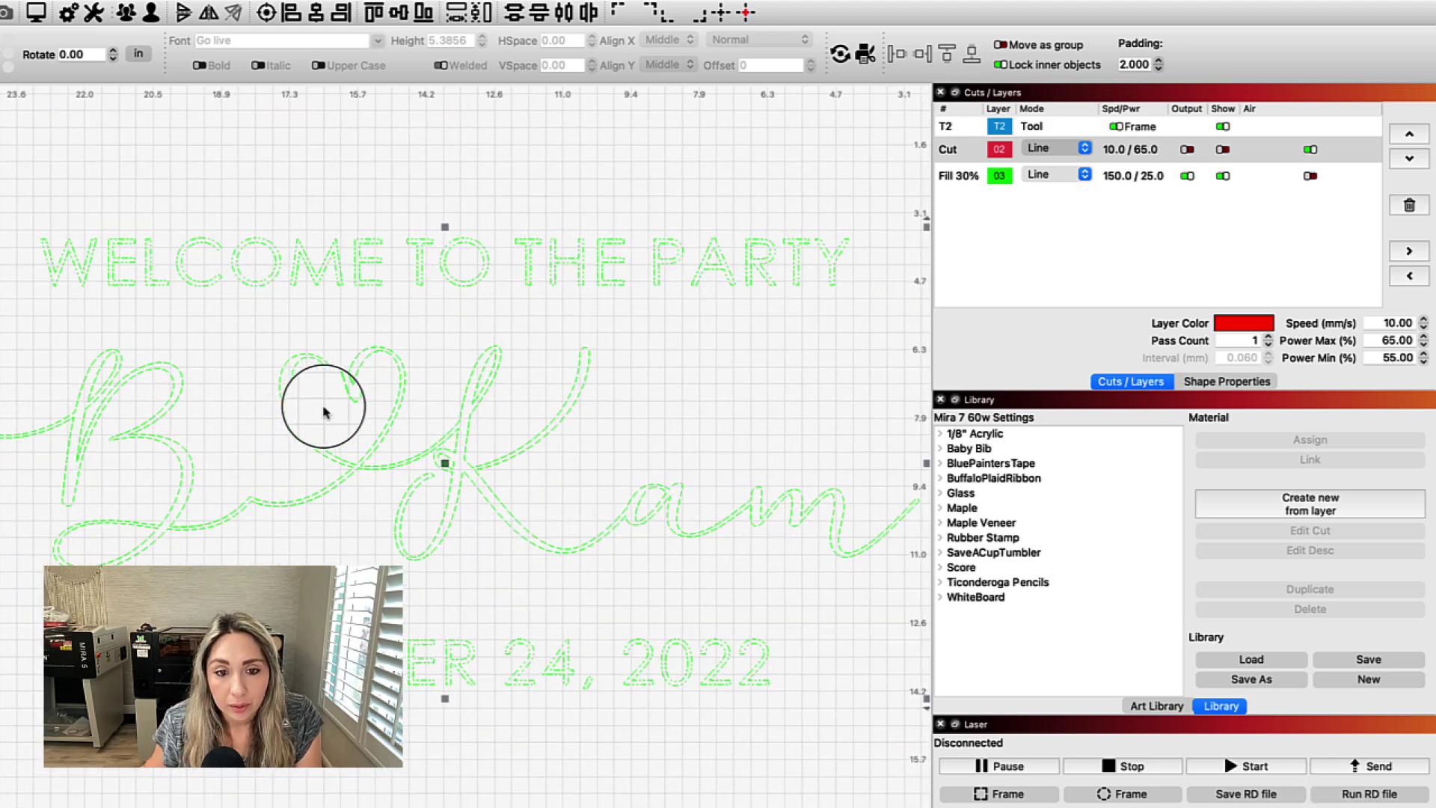
scroll(539, 503, "up", 2)
left_click_drag(496, 457, 412, 460)
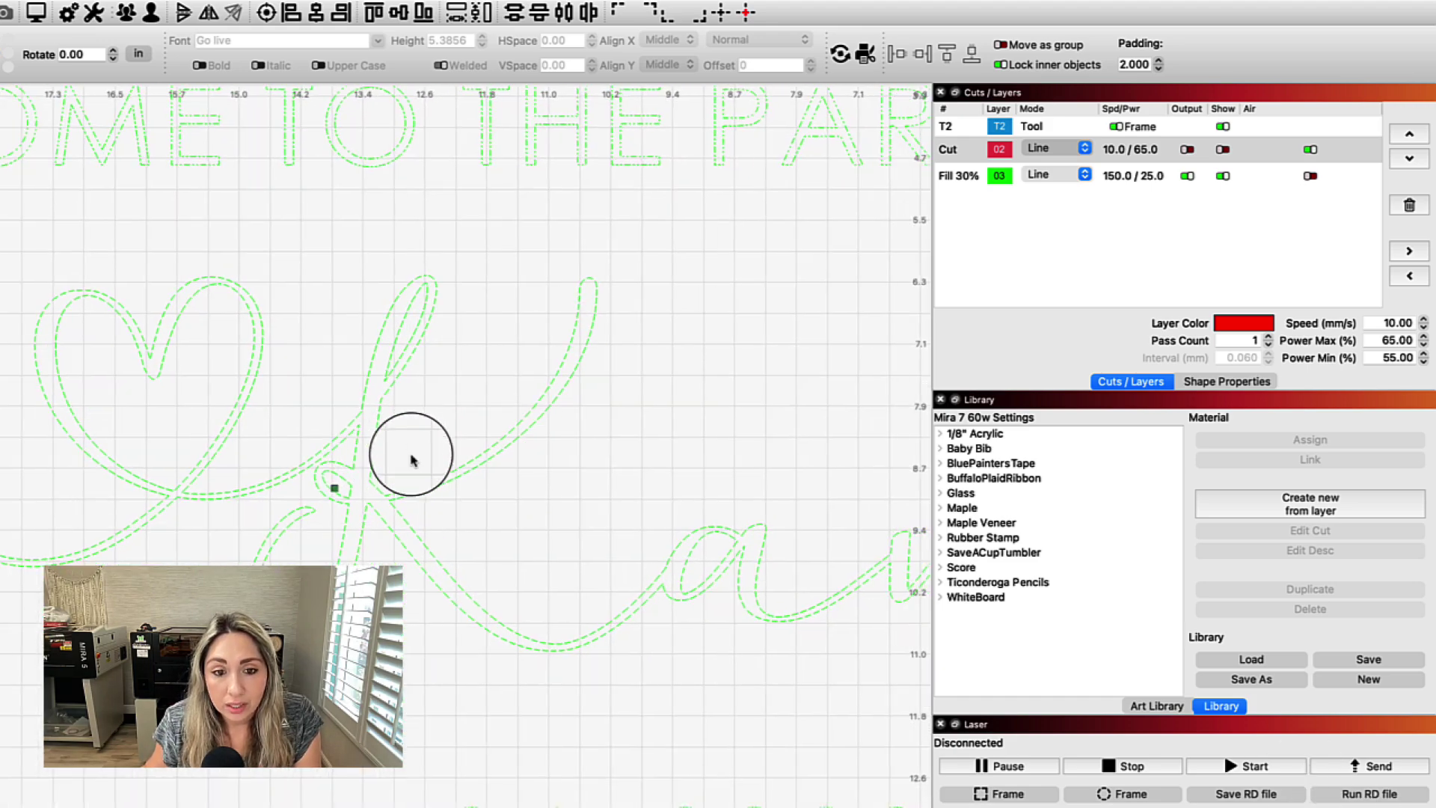
scroll(345, 485, "up", 2)
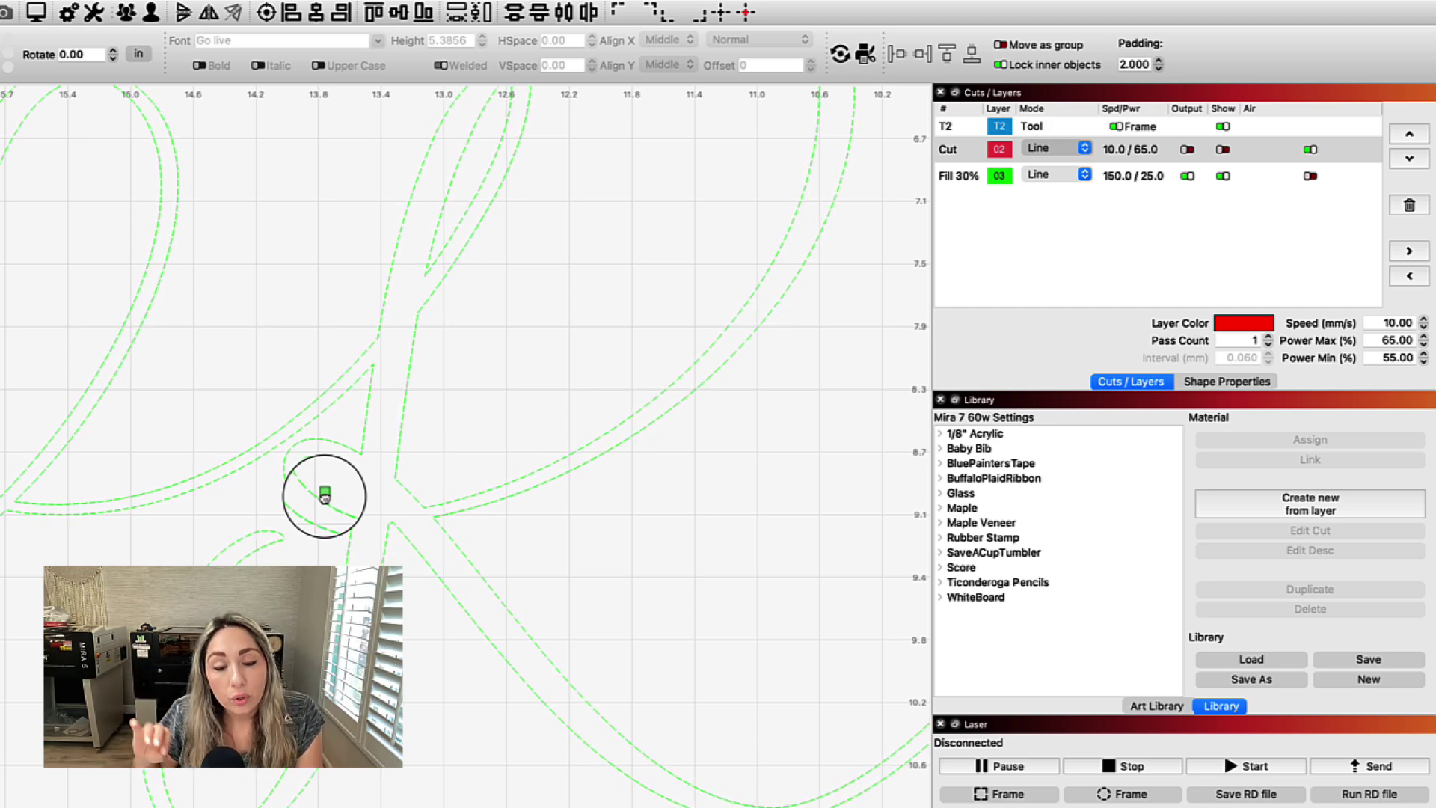
scroll(324, 494, "down", 5)
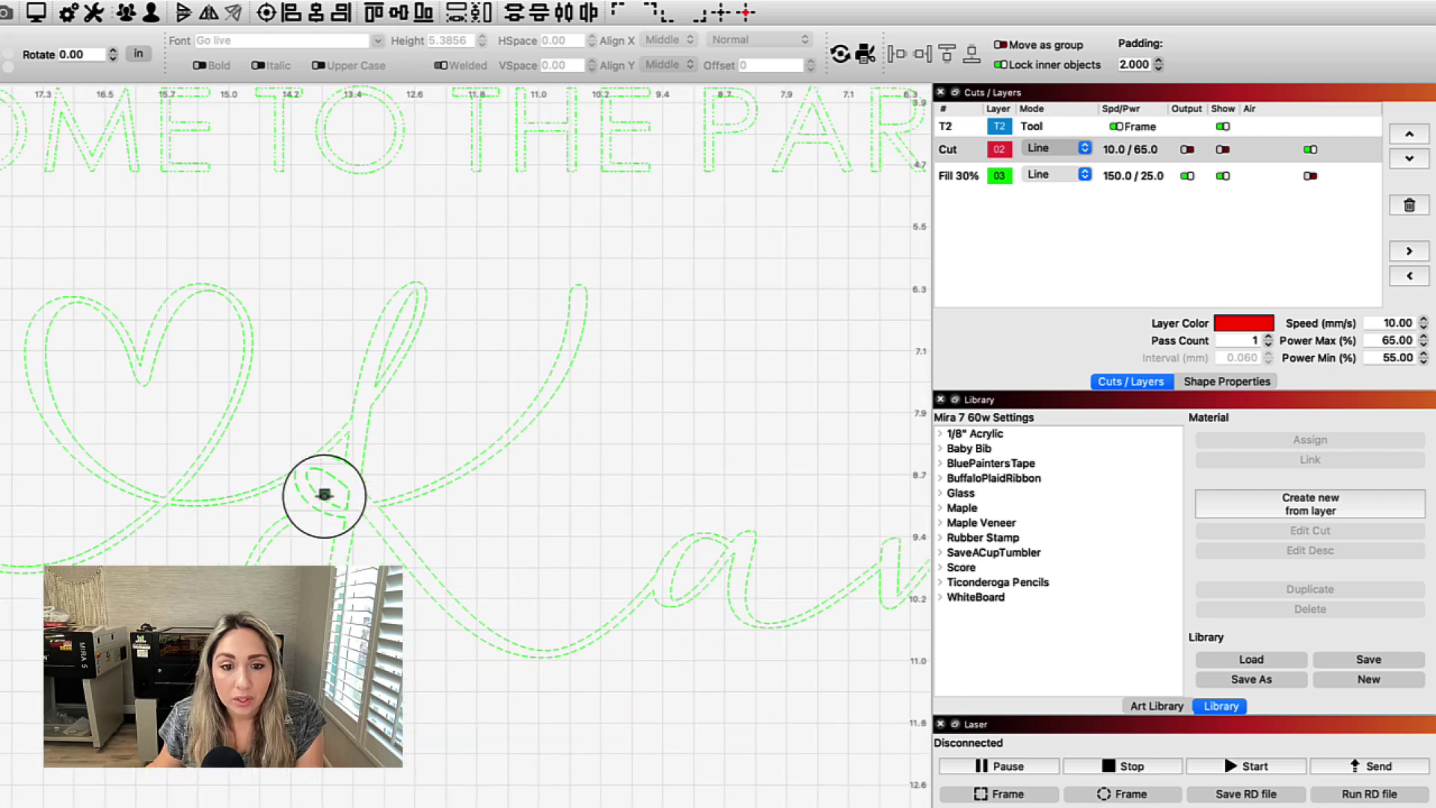